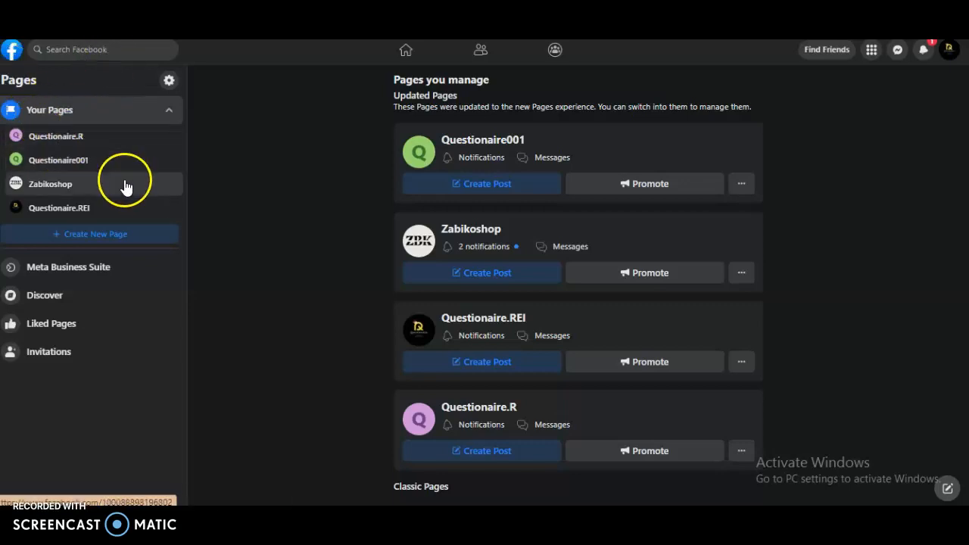
Create a Page named Health Is Wealth with categories Health & wellness website and Medical & health, plus a bio about spreading yoga awareness
{"action": "left_click", "coordinate": [87, 244]}
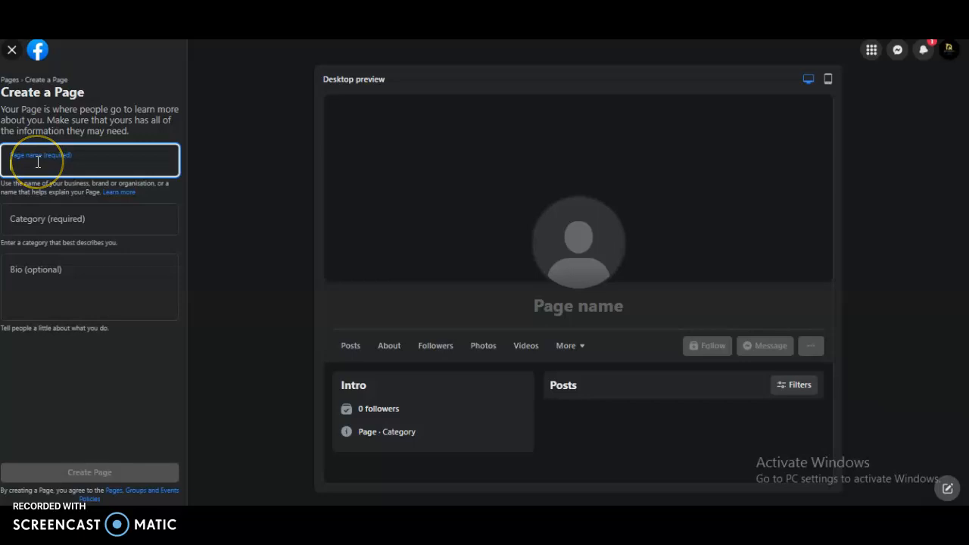
{"action": "left_click", "coordinate": [38, 221]}
{"action": "left_click", "coordinate": [60, 276]}
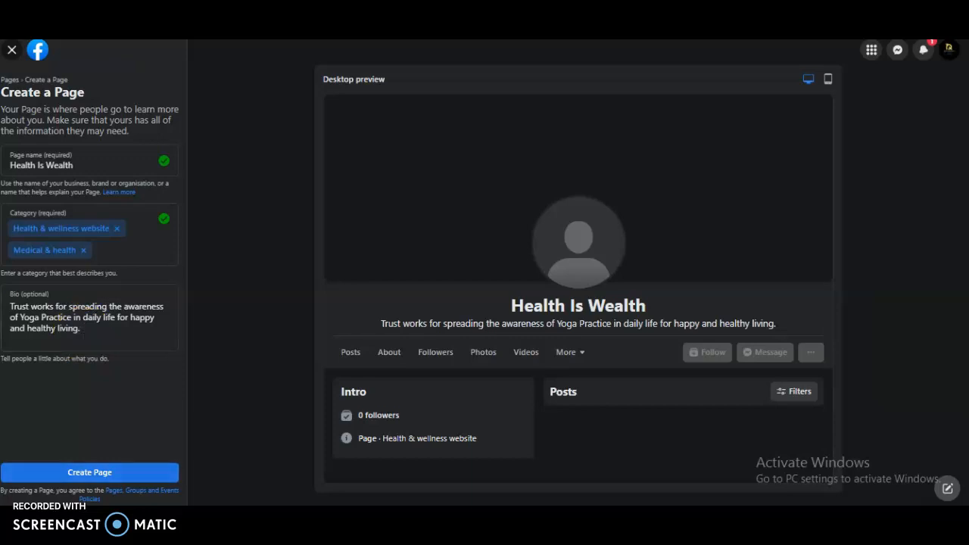
{"action": "left_click", "coordinate": [104, 475]}
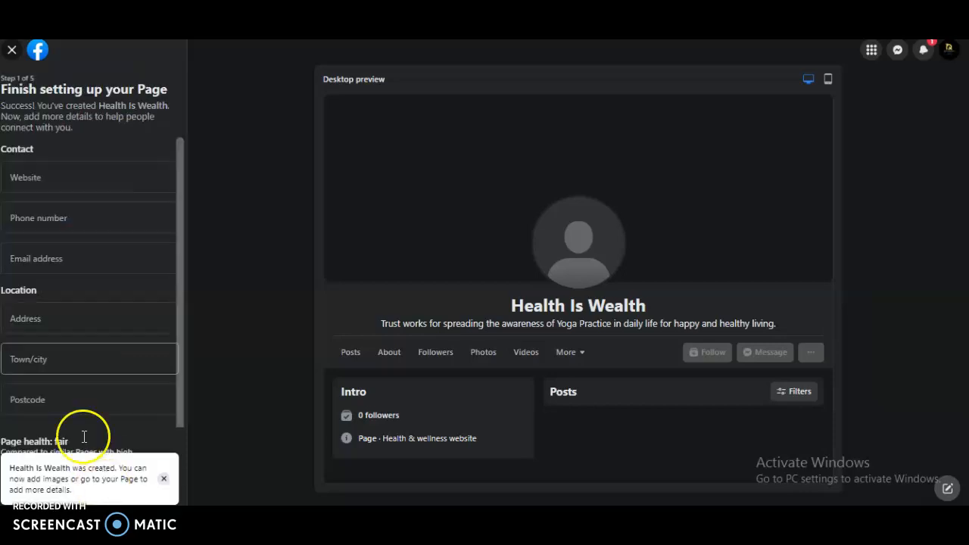
{"action": "left_click", "coordinate": [50, 181]}
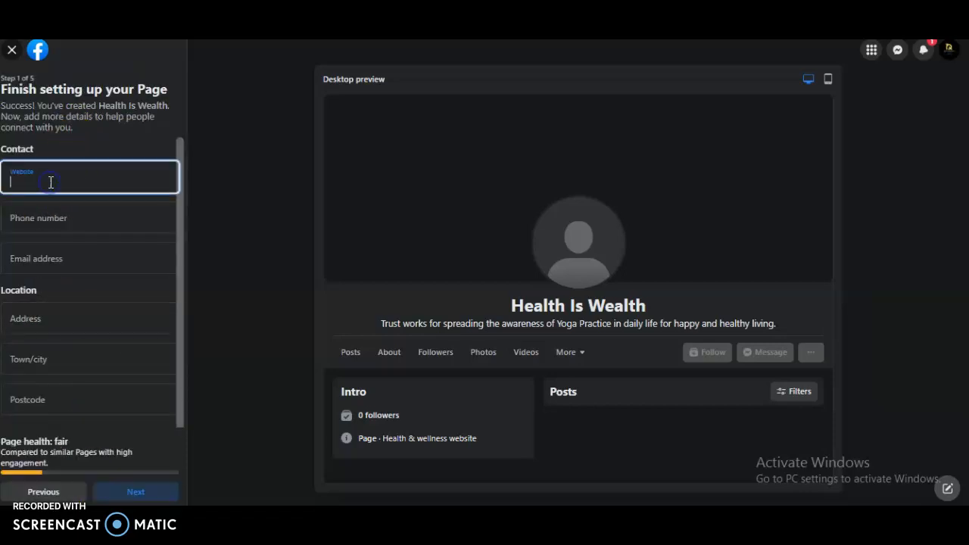
{"action": "left_click", "coordinate": [61, 218]}
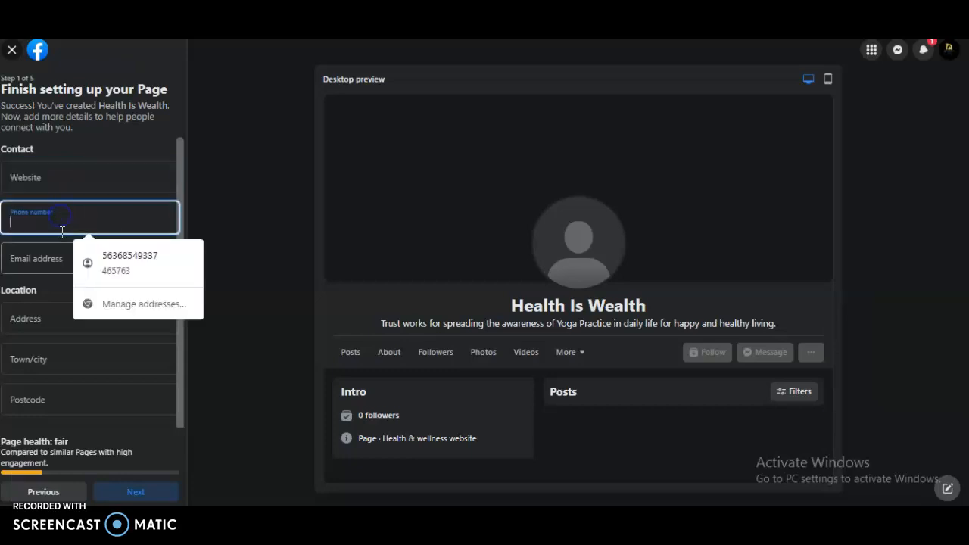
{"action": "left_click", "coordinate": [51, 258]}
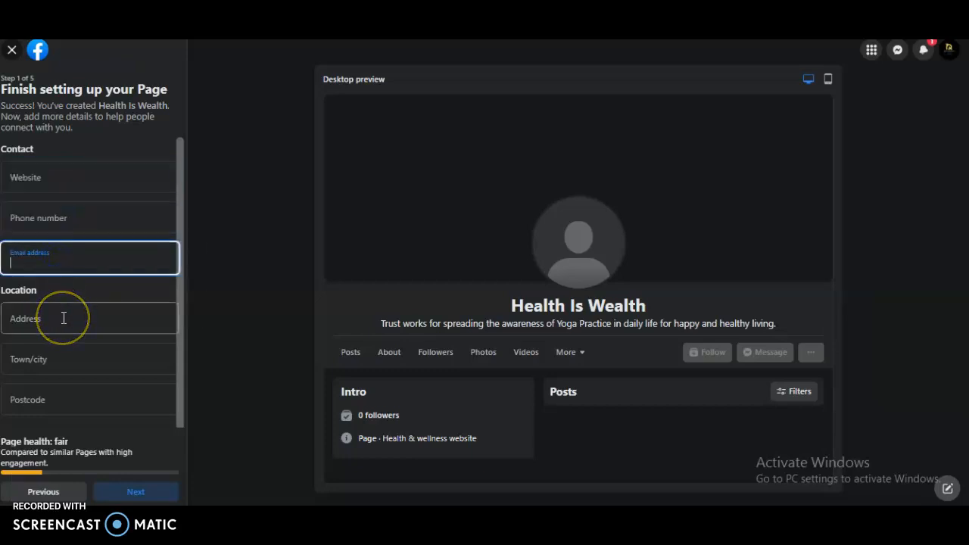
{"action": "left_click", "coordinate": [64, 318]}
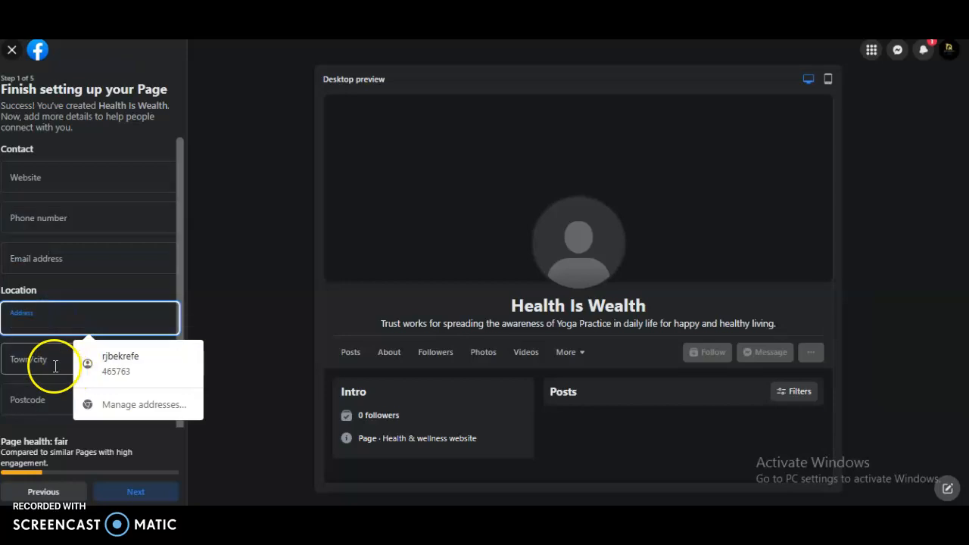
{"action": "left_click", "coordinate": [56, 362]}
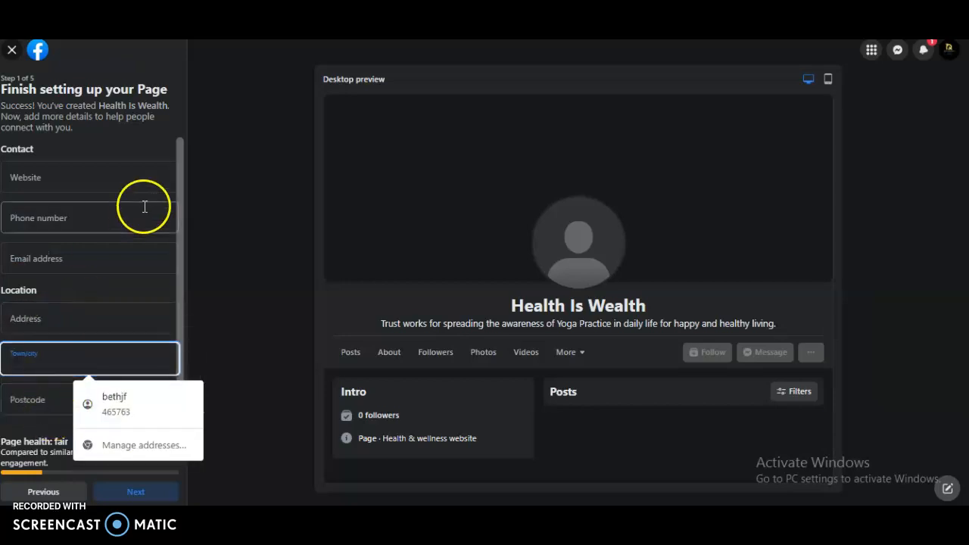
{"action": "left_click", "coordinate": [97, 188]}
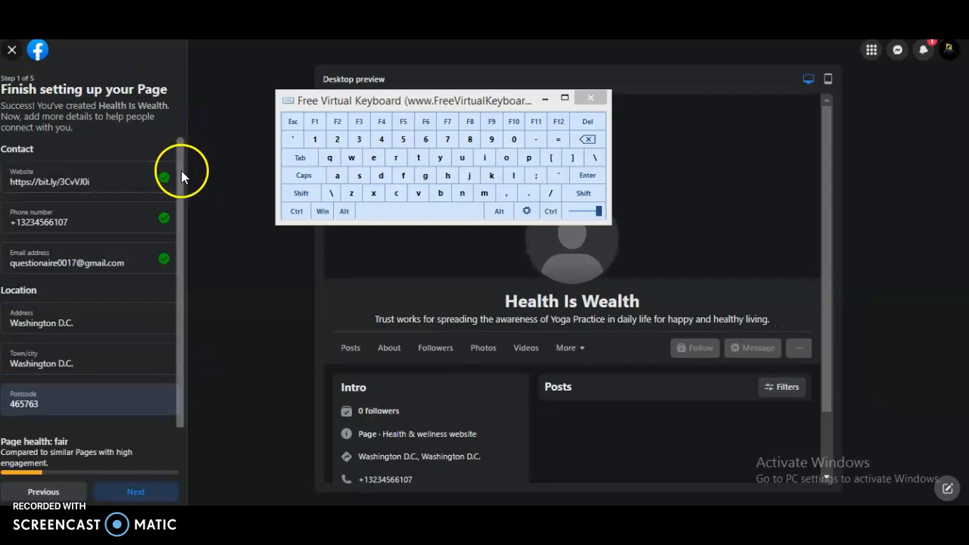
{"action": "scroll", "coordinate": [179, 179], "scroll_direction": "down", "scroll_amount": 1}
{"action": "left_click_drag", "start_coordinate": [178, 180], "coordinate": [173, 308]}
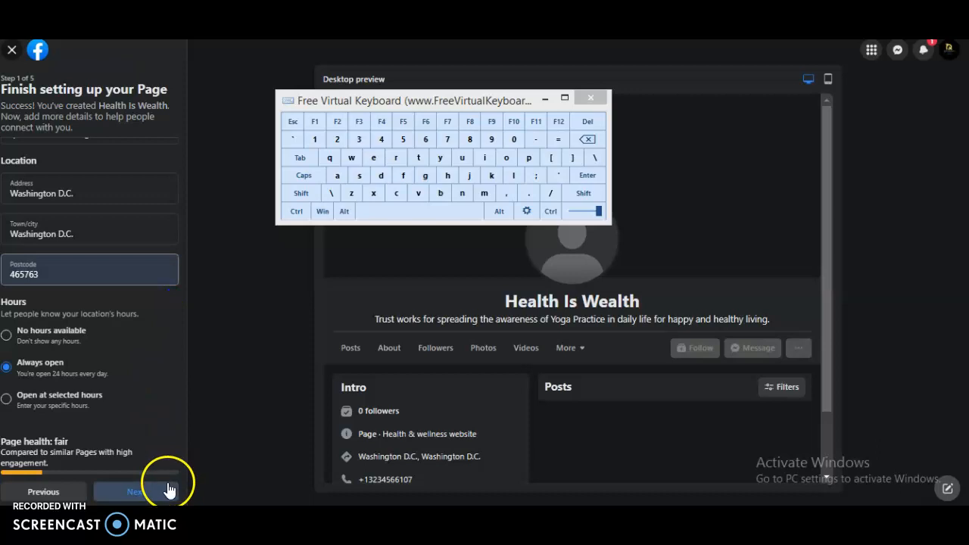
{"action": "left_click", "coordinate": [146, 492]}
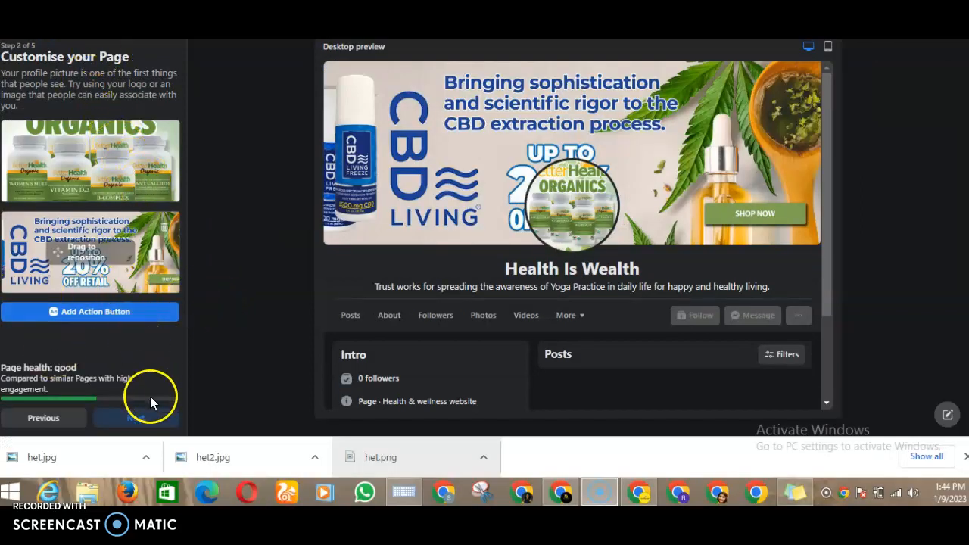
Customise the Page with the Organics bottles profile picture and CBD Living cover image, and skip connecting WhatsApp
{"action": "left_click", "coordinate": [157, 426]}
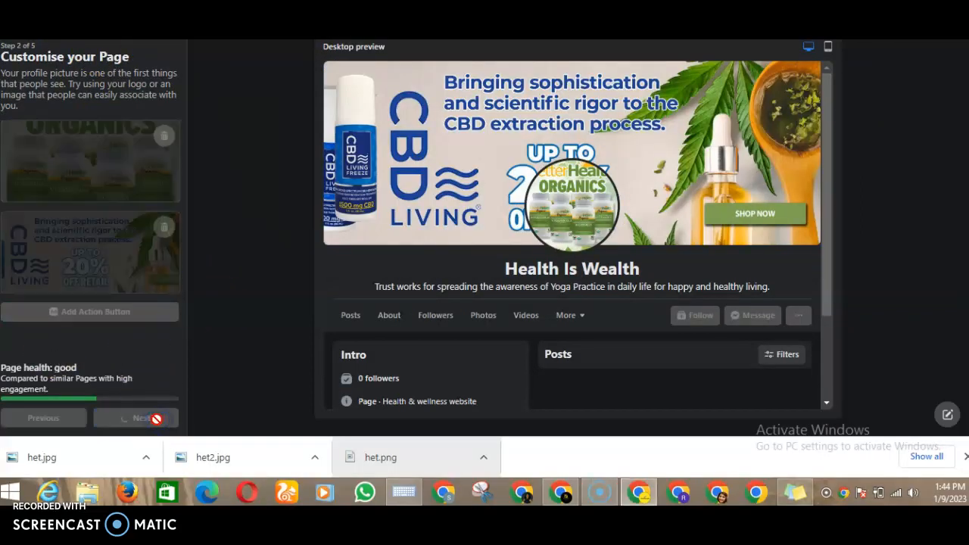
{"action": "left_click", "coordinate": [966, 454]}
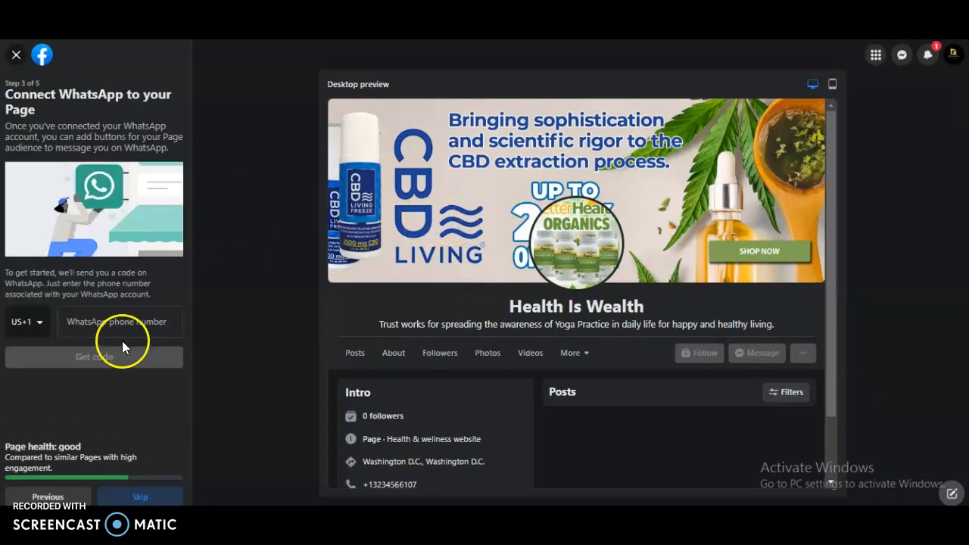
{"action": "left_click", "coordinate": [109, 331]}
{"action": "left_click", "coordinate": [148, 495]}
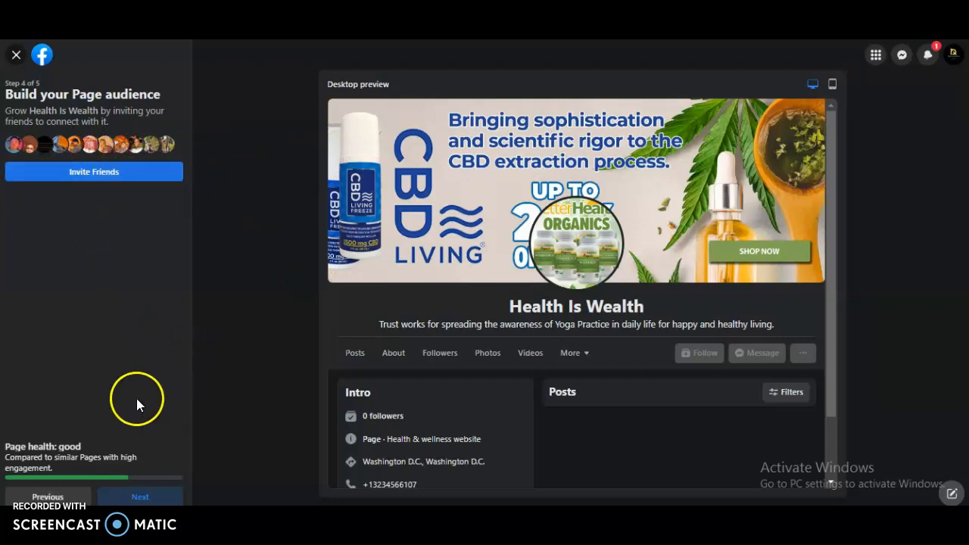
Pass the audience step without inviting friends and finish the Page setup with marketing and promotional emails turned on
{"action": "left_click", "coordinate": [134, 496]}
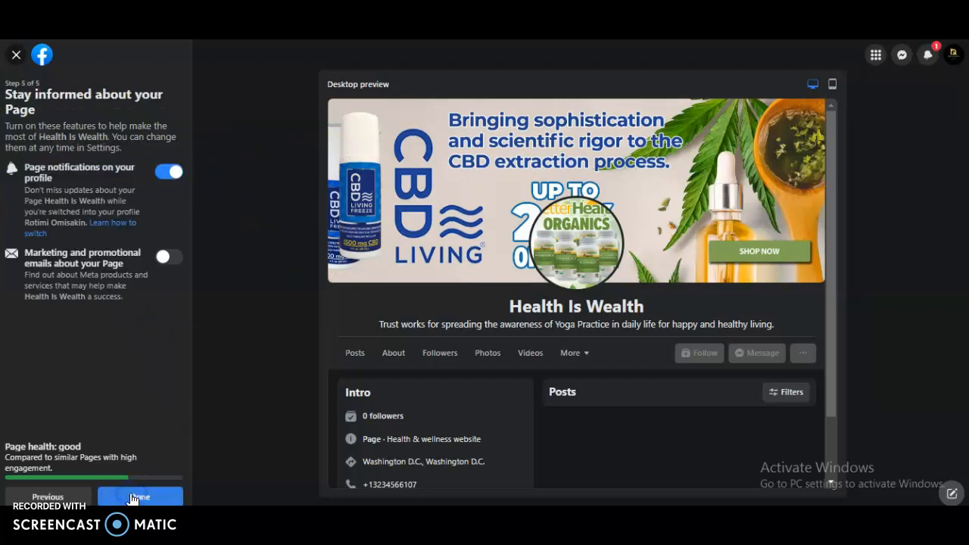
{"action": "left_click", "coordinate": [133, 496]}
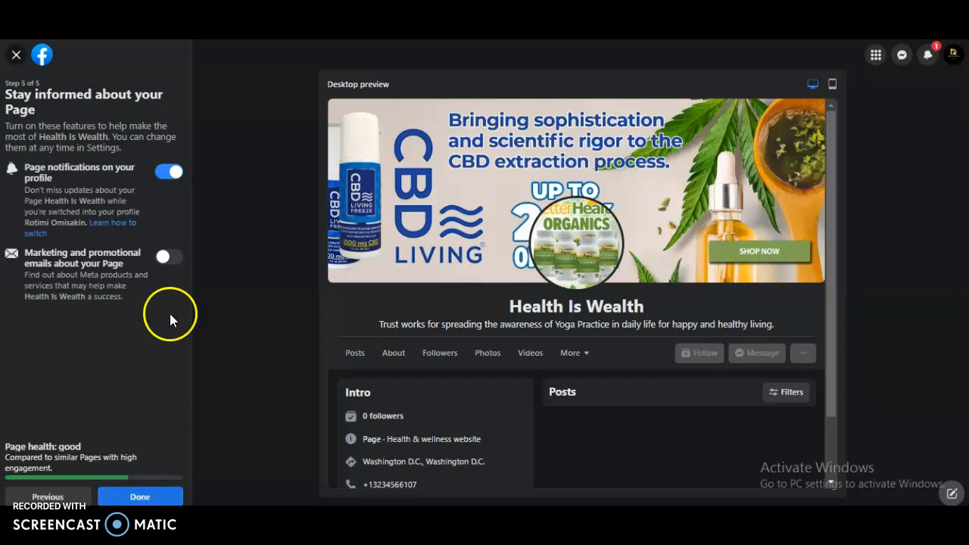
{"action": "left_click", "coordinate": [180, 256]}
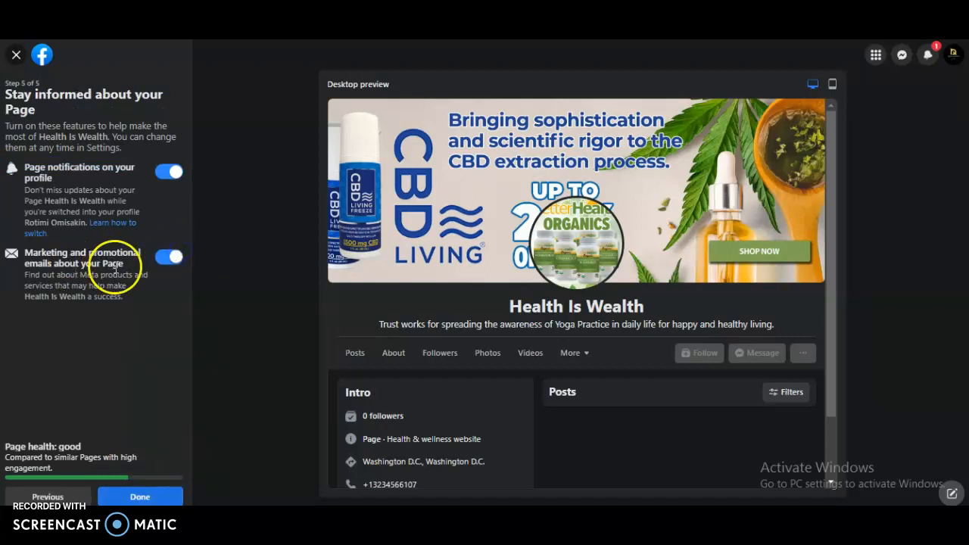
{"action": "left_click", "coordinate": [133, 497]}
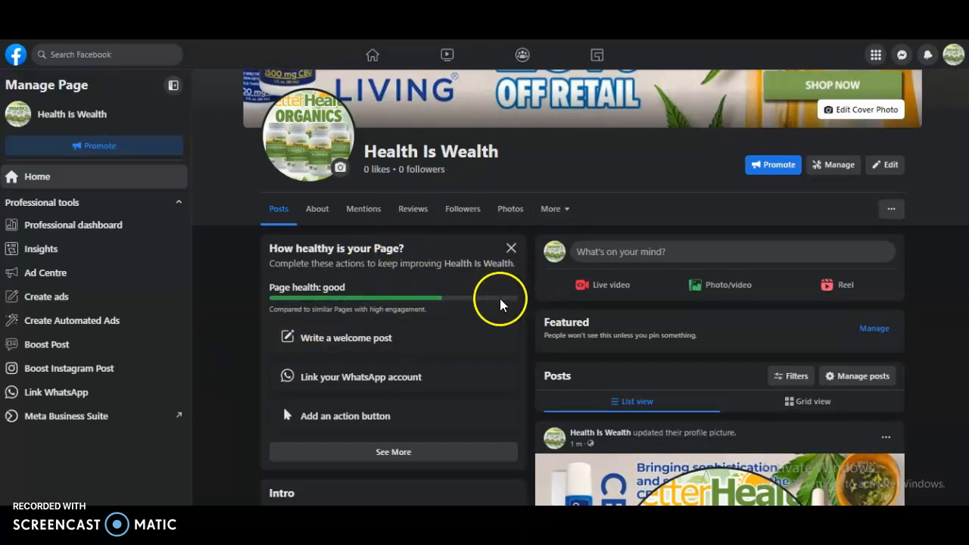
Start adding an action button to the Page and choose View shop as its type
{"action": "left_click", "coordinate": [343, 422]}
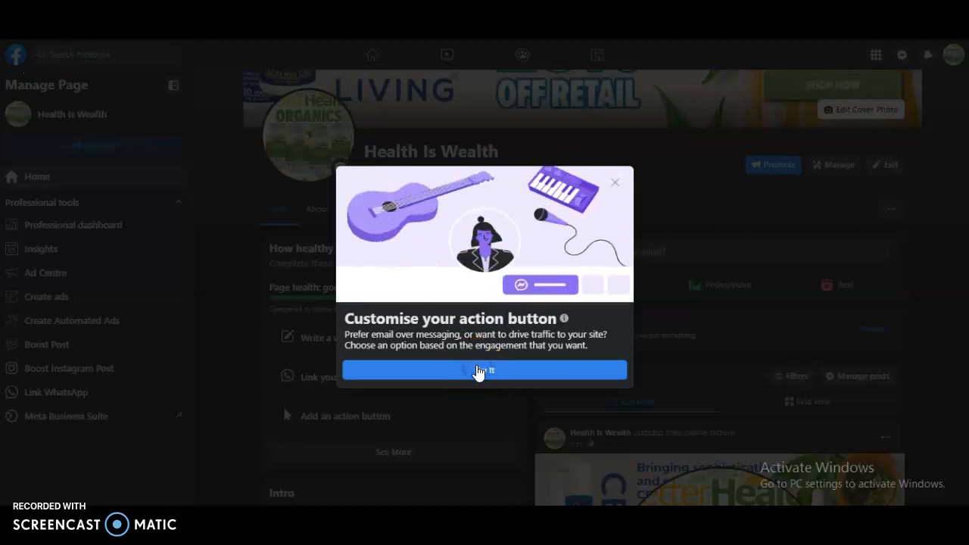
{"action": "left_click", "coordinate": [479, 370]}
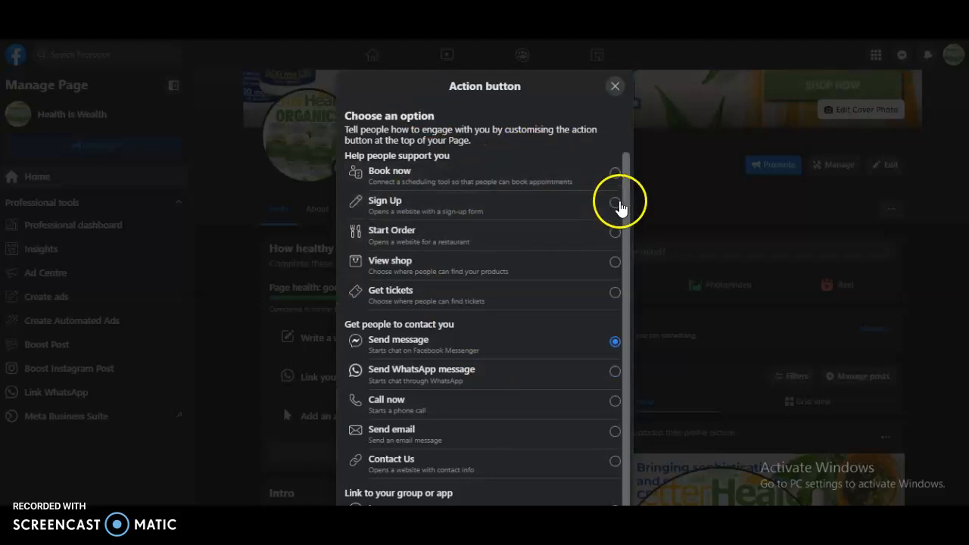
{"action": "scroll", "coordinate": [626, 220], "scroll_direction": "down", "scroll_amount": 1}
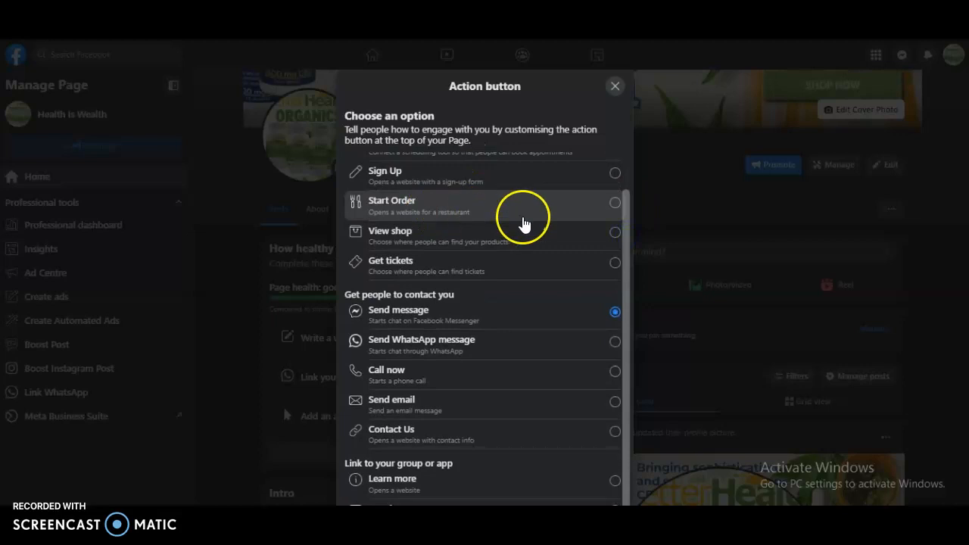
{"action": "left_click", "coordinate": [520, 240]}
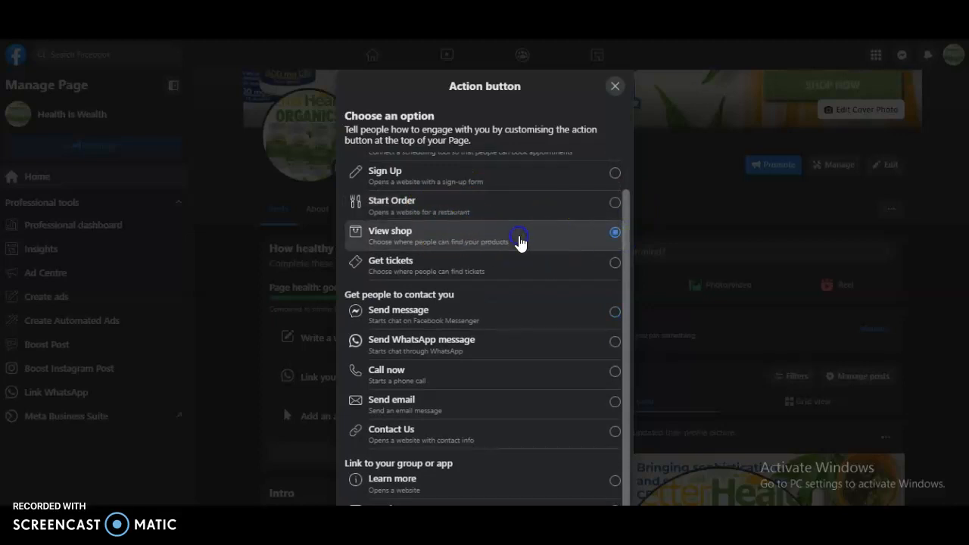
{"action": "left_click_drag", "start_coordinate": [628, 257], "coordinate": [625, 303]}
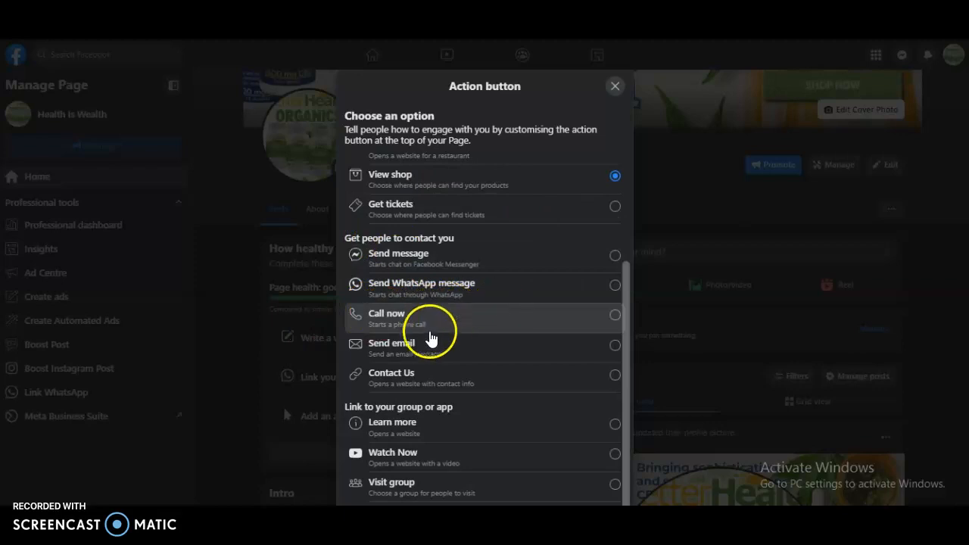
{"action": "left_click_drag", "start_coordinate": [628, 351], "coordinate": [622, 443]}
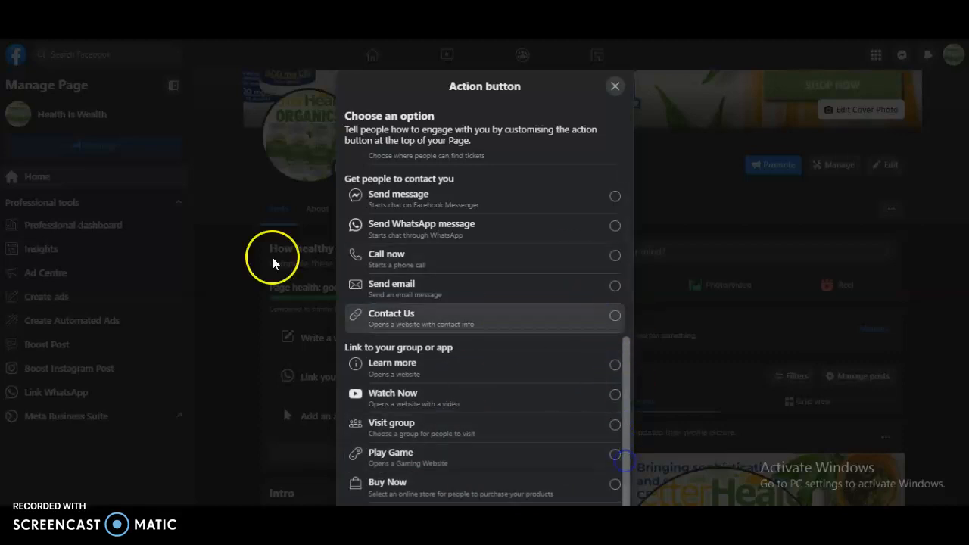
{"action": "scroll", "coordinate": [594, 470], "scroll_direction": "down", "scroll_amount": 1}
{"action": "left_click", "coordinate": [594, 467]}
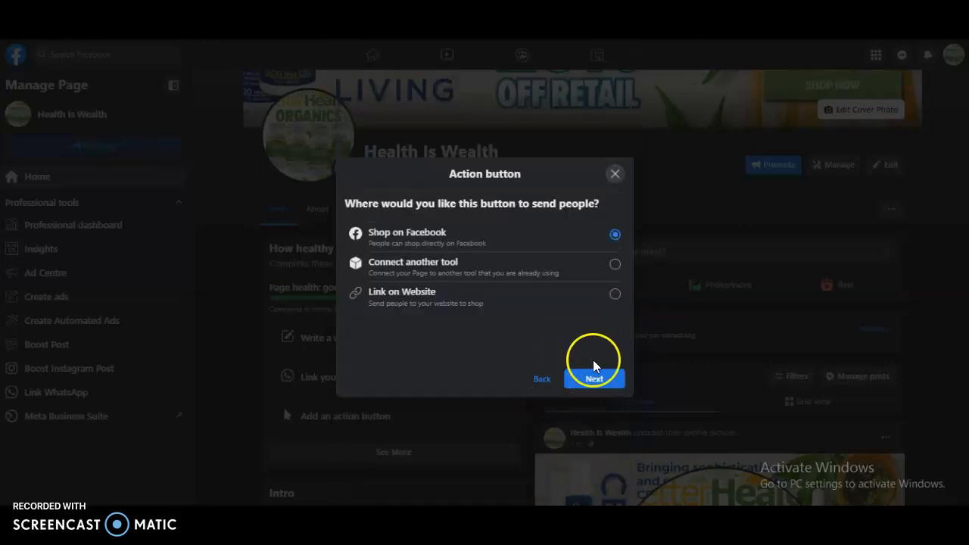
{"action": "left_click", "coordinate": [615, 266]}
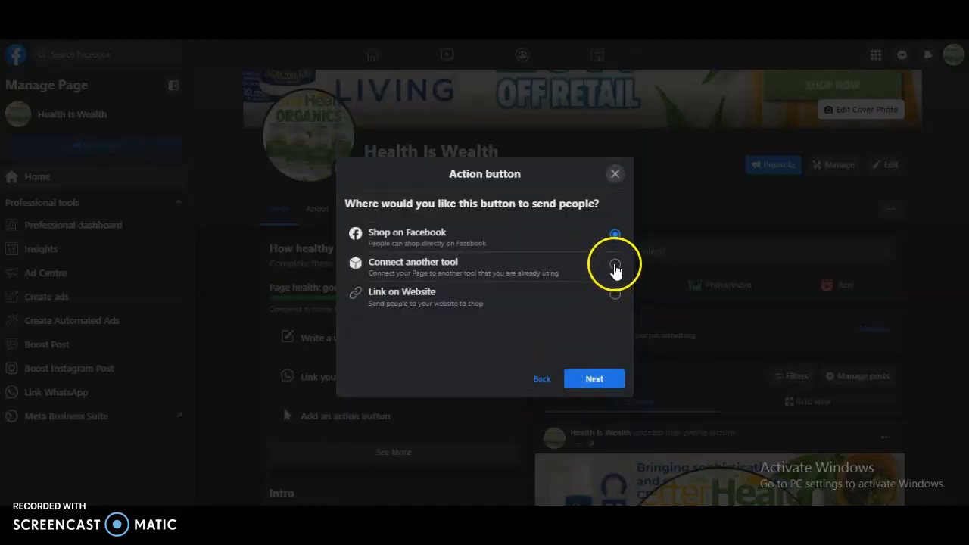
{"action": "left_click", "coordinate": [615, 293]}
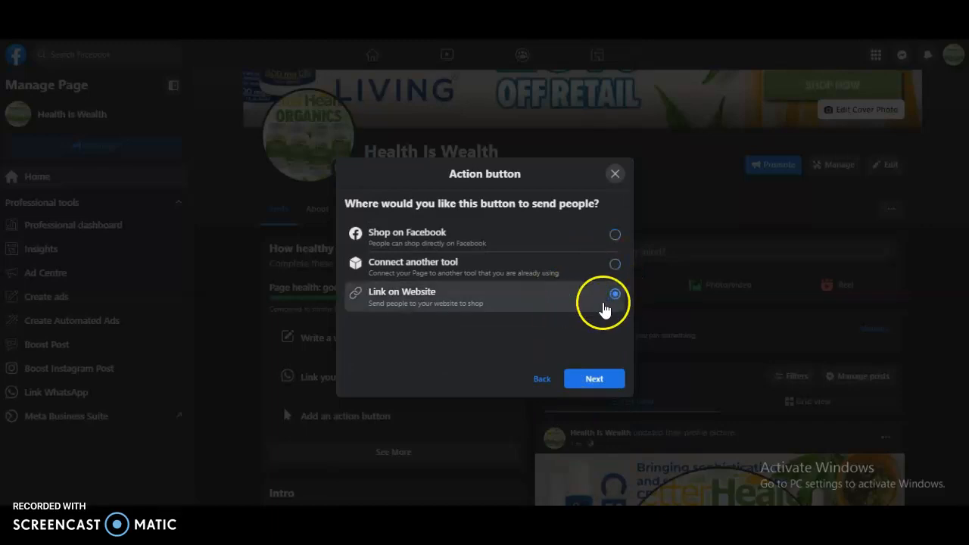
{"action": "left_click", "coordinate": [609, 377]}
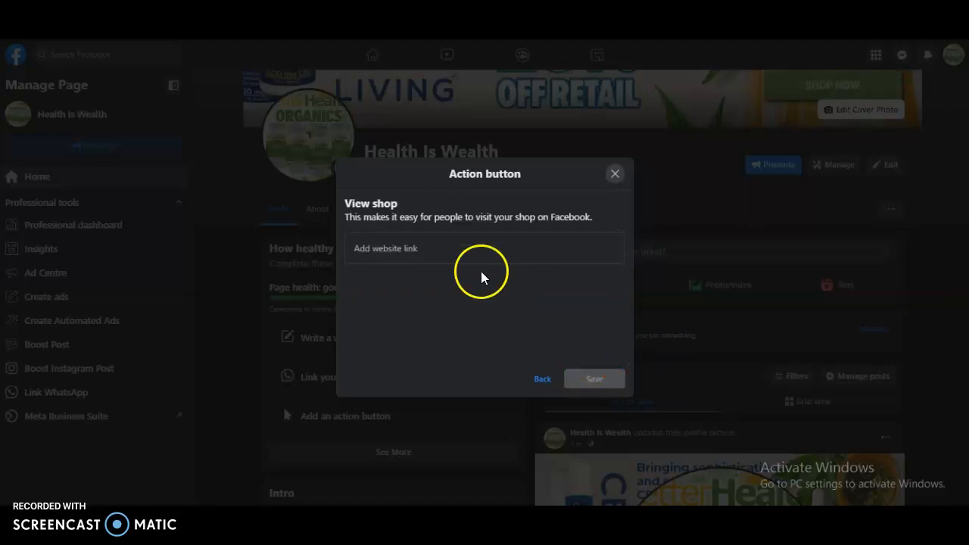
{"action": "left_click", "coordinate": [448, 249]}
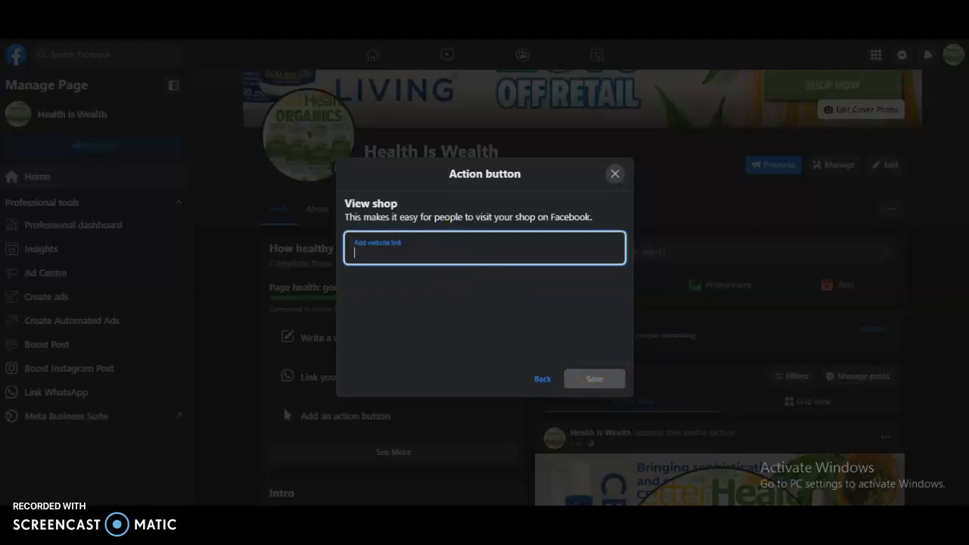
{"action": "type", "text": "https://bit.ly/3CvVJ0"}
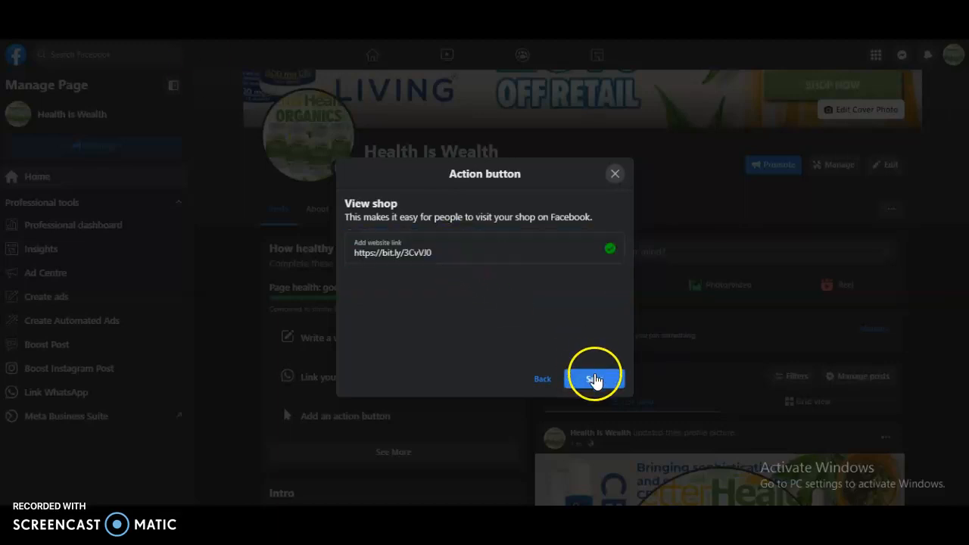
{"action": "left_click", "coordinate": [594, 377]}
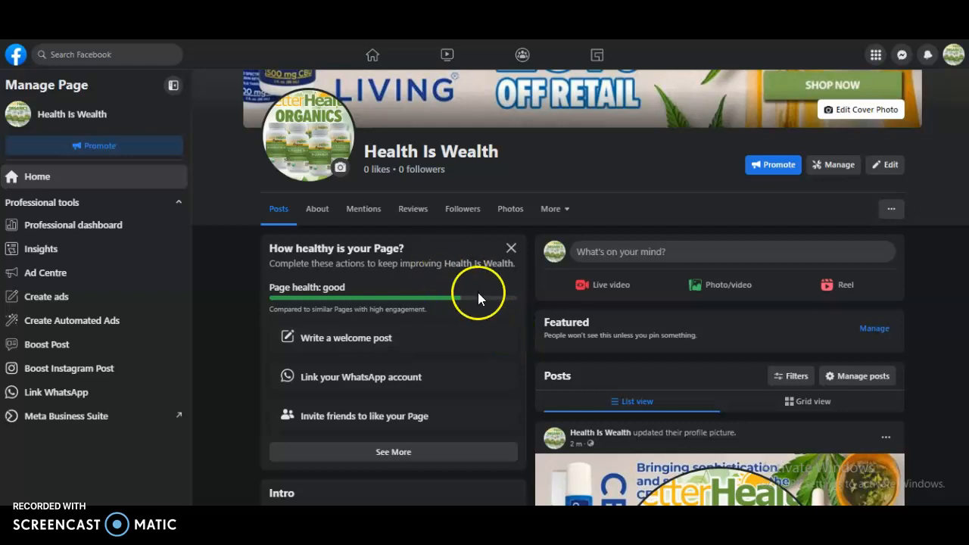
Invite friends to like the Page through the personal profile and switch back into Health Is Wealth
{"action": "left_click", "coordinate": [337, 424]}
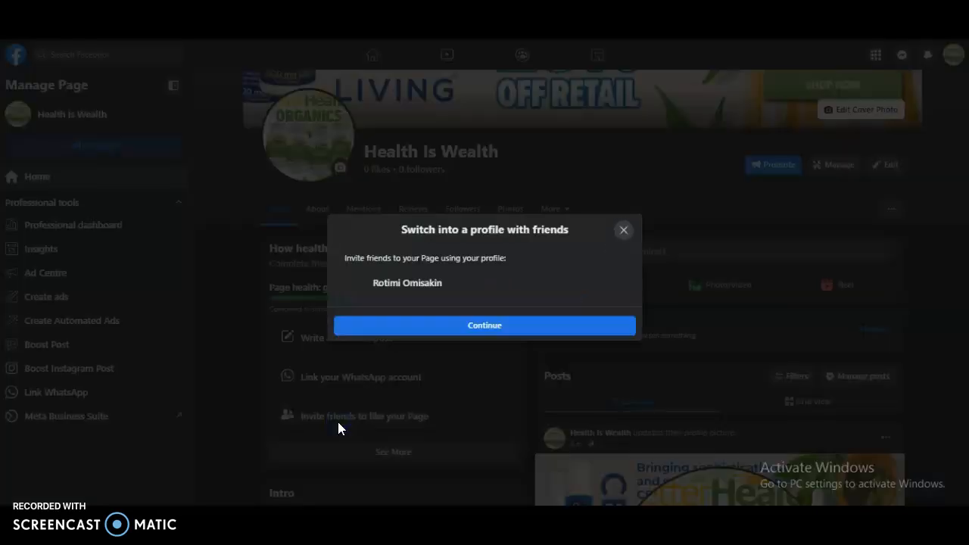
{"action": "left_click", "coordinate": [456, 328]}
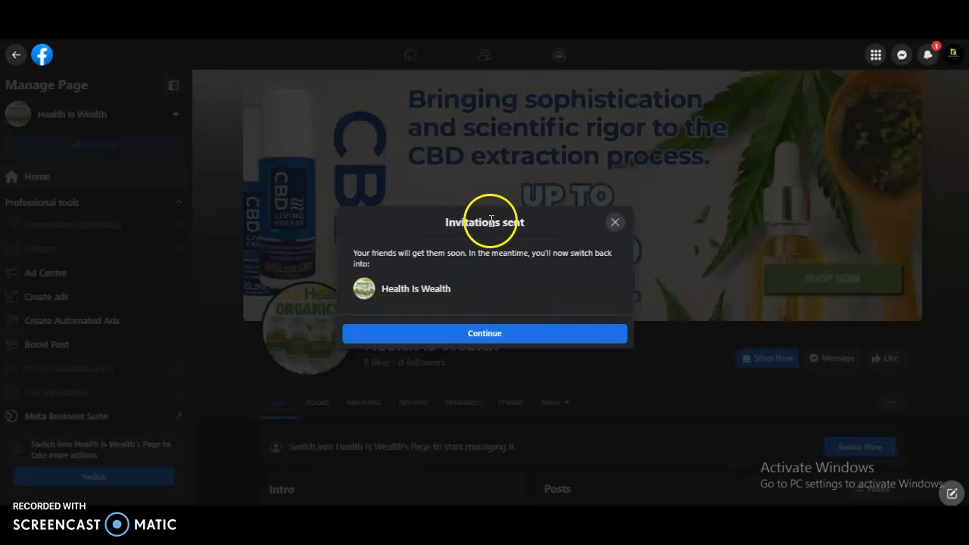
{"action": "left_click", "coordinate": [481, 335]}
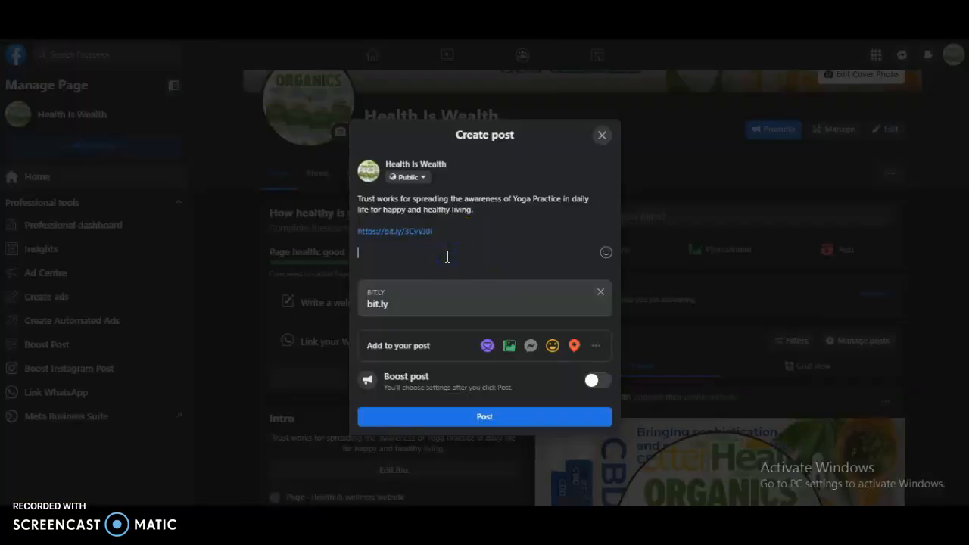
Add the hashtags #health #healthcare below the website link in the new Page post
{"action": "type", "text": "#"}
{"action": "left_click", "coordinate": [421, 264]}
{"action": "type", "text": "health #healthcare"}
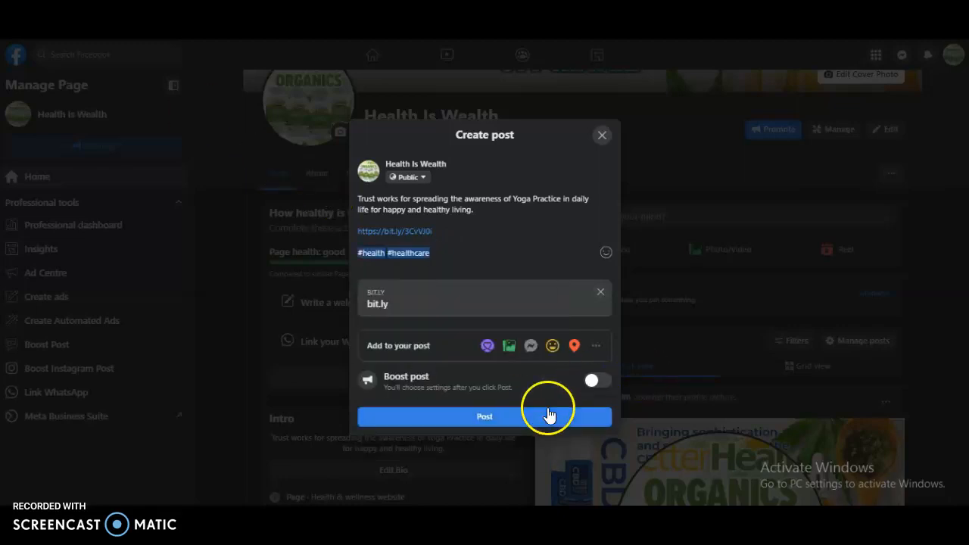
Publish the yoga awareness post with its link and hashtags on the Health Is Wealth Page
{"action": "left_click", "coordinate": [549, 416]}
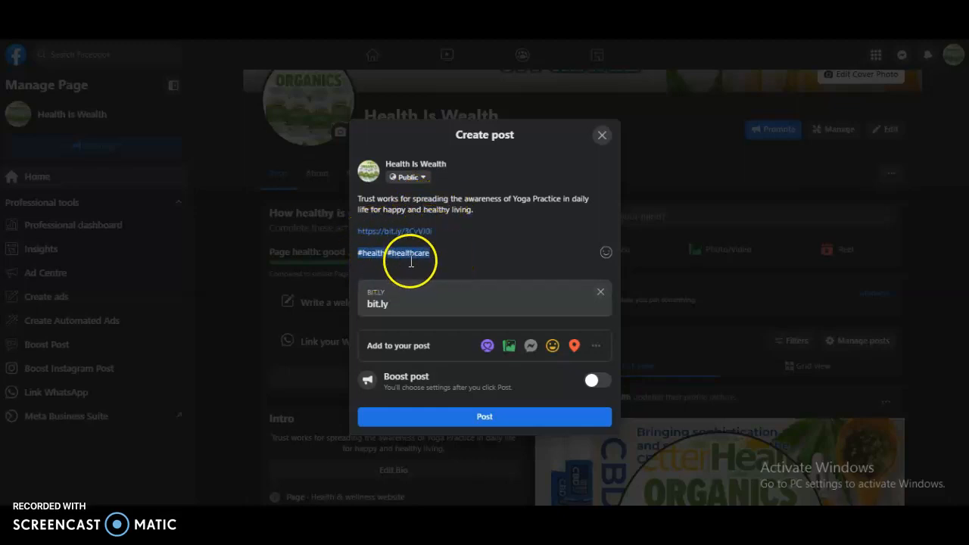
{"action": "left_click", "coordinate": [478, 417]}
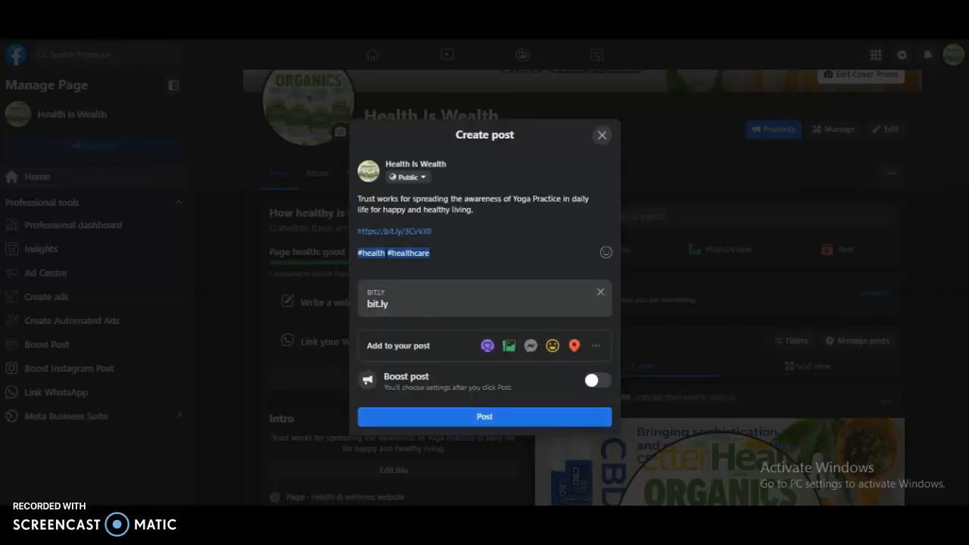
Open the Instagram section of the Page's linked accounts and start connecting an Instagram account
{"action": "left_click", "coordinate": [73, 155]}
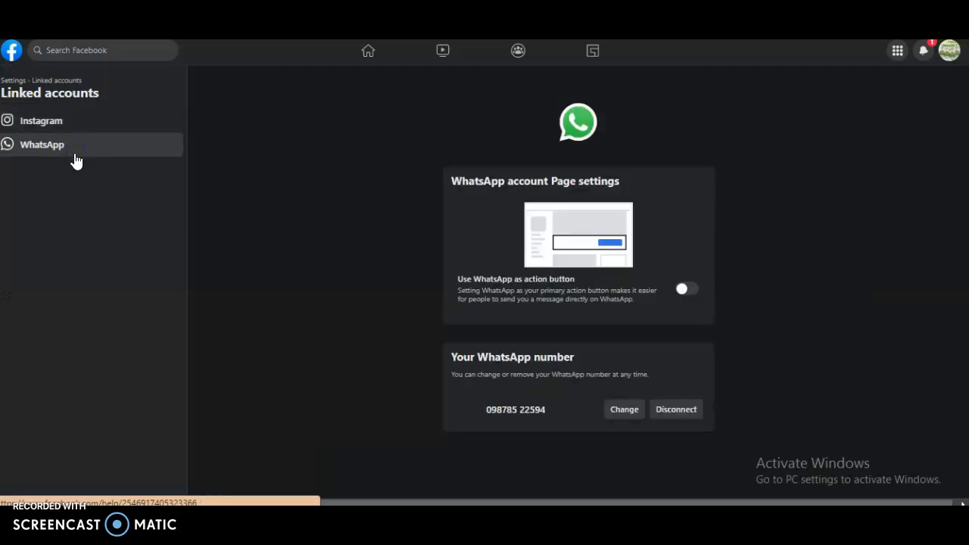
{"action": "left_click", "coordinate": [55, 124]}
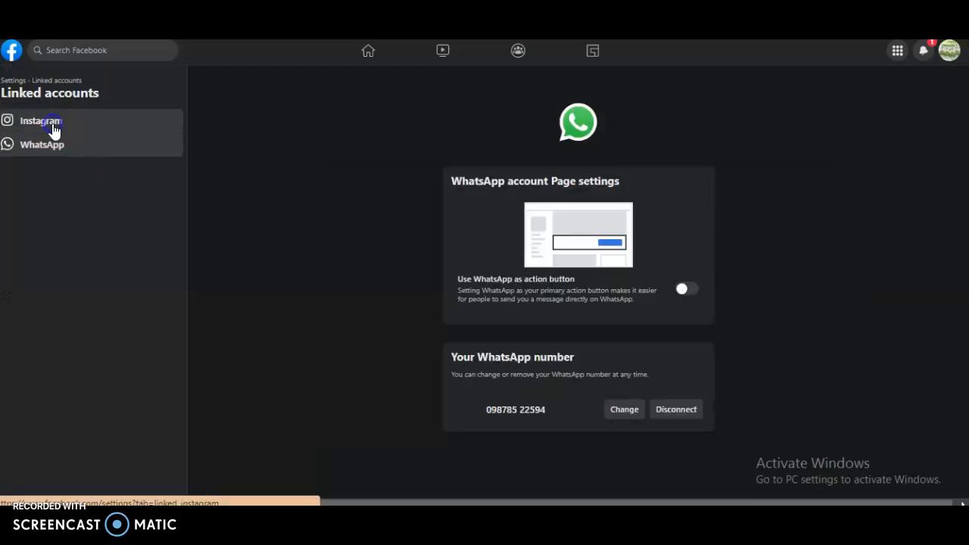
{"action": "left_click", "coordinate": [409, 253]}
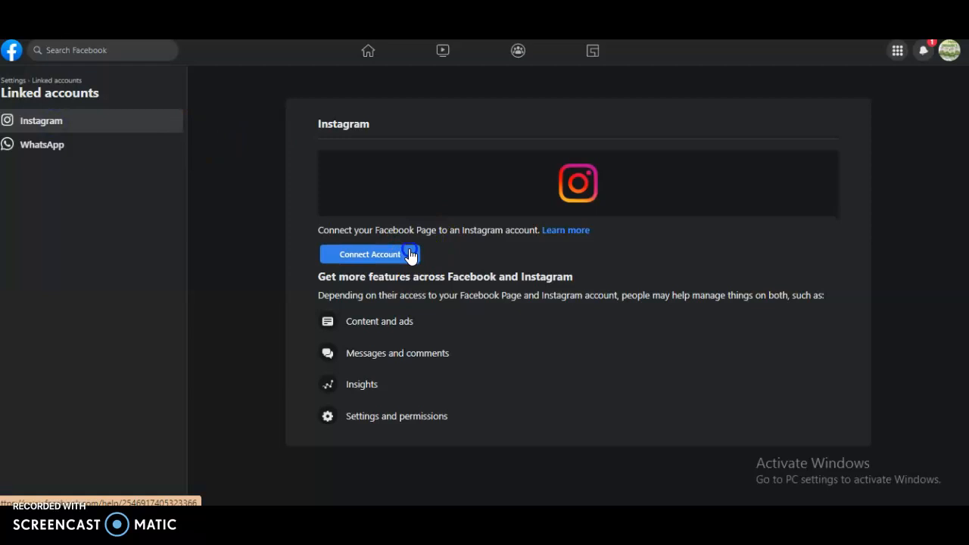
{"action": "left_click", "coordinate": [600, 378]}
{"action": "left_click", "coordinate": [598, 374]}
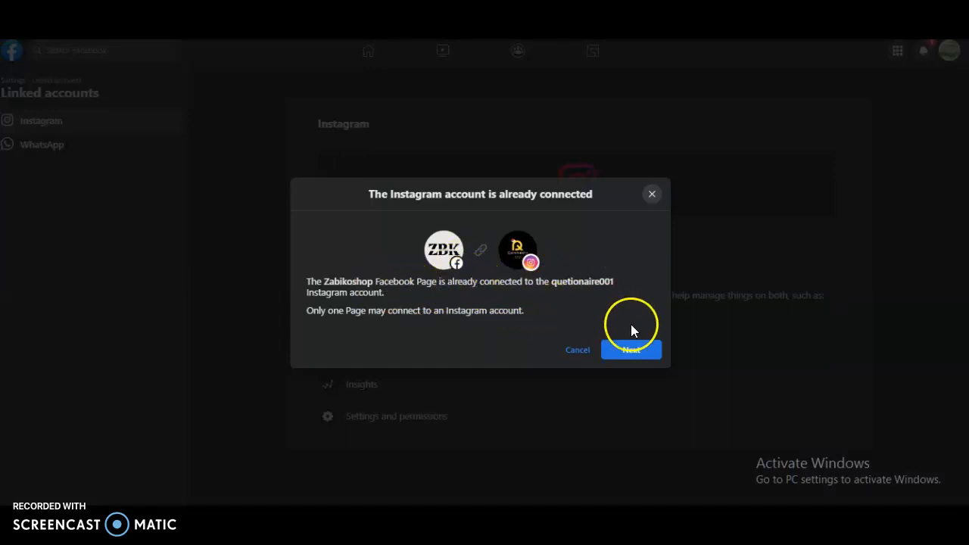
Move the Instagram connection from the Zabikoshop Page to this Page, logging in with the prefilled Instagram credentials to finish
{"action": "left_click", "coordinate": [636, 352]}
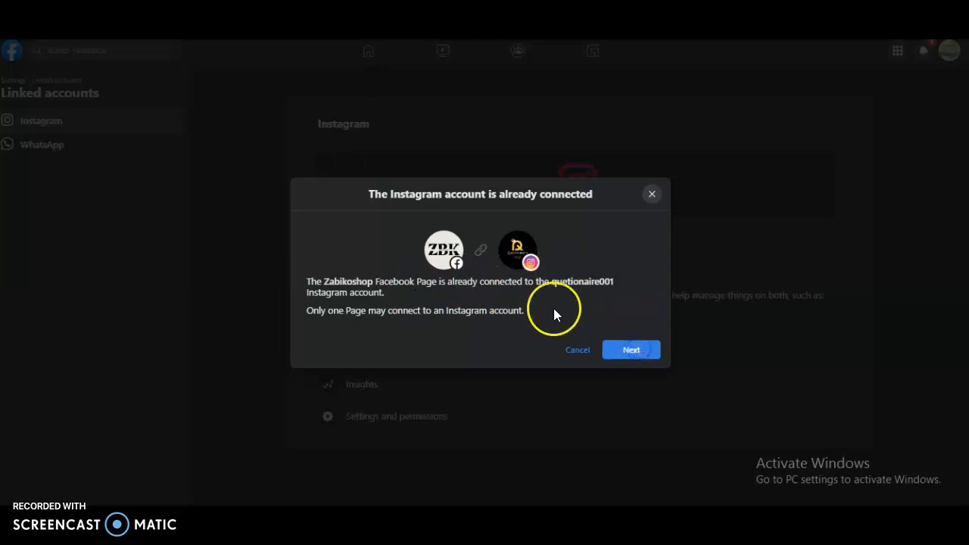
{"action": "left_click", "coordinate": [618, 383]}
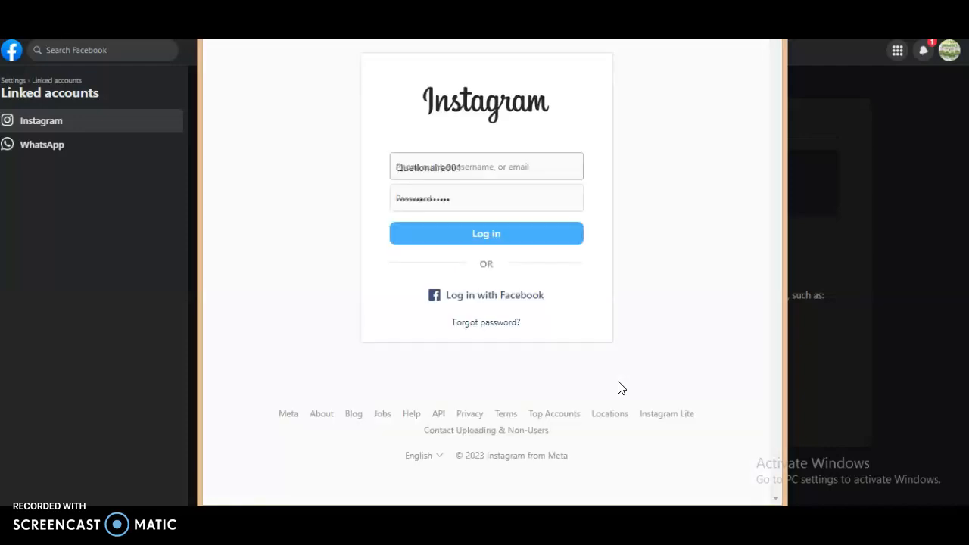
{"action": "left_click", "coordinate": [561, 231]}
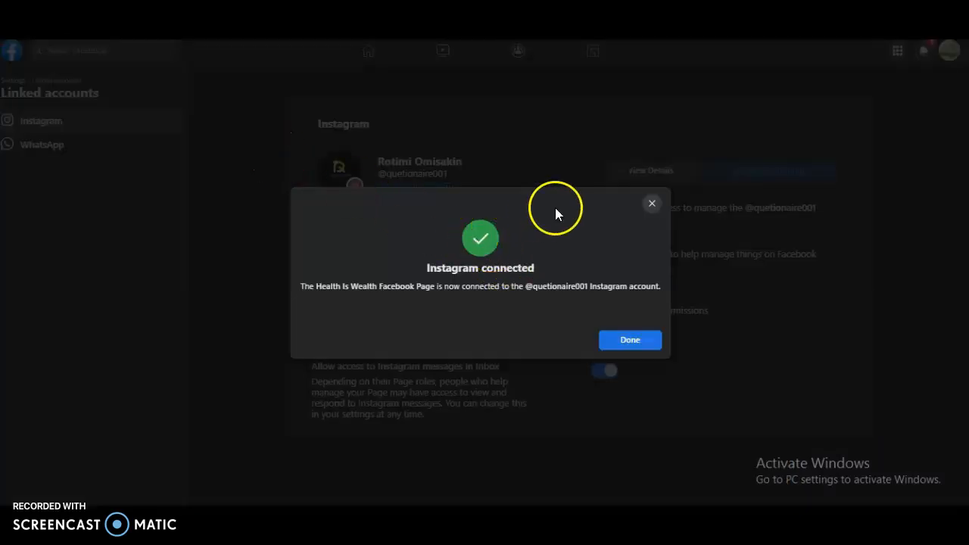
{"action": "left_click", "coordinate": [636, 346]}
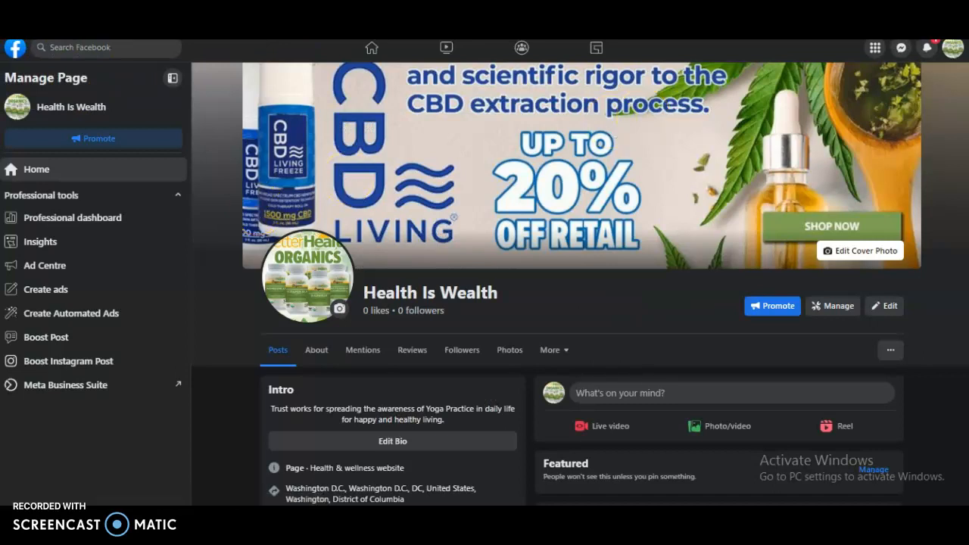
Review the Health Is Wealth Page, including its cover image, intro details, posts and photos
{"action": "scroll", "coordinate": [580, 283], "scroll_direction": "down", "scroll_amount": 3}
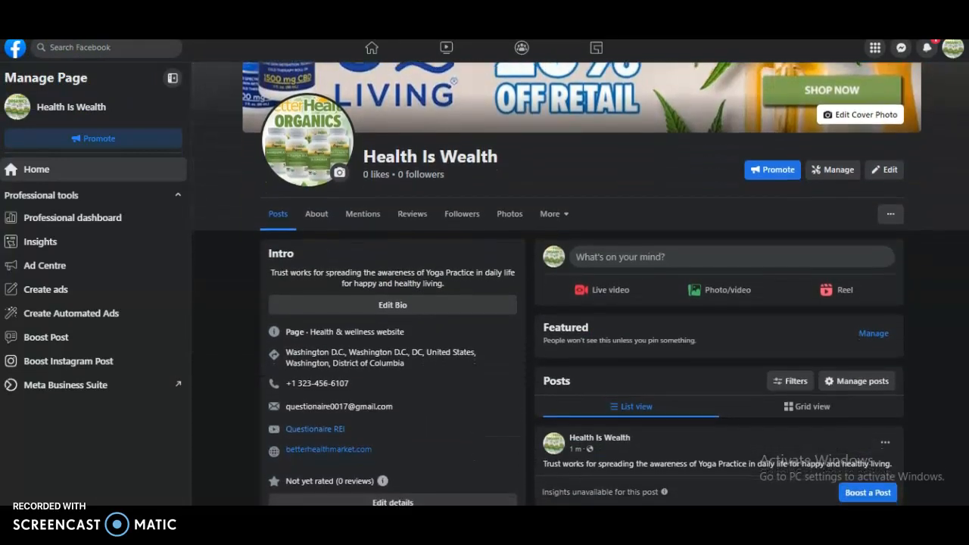
{"action": "scroll", "coordinate": [579, 283], "scroll_direction": "down", "scroll_amount": 2}
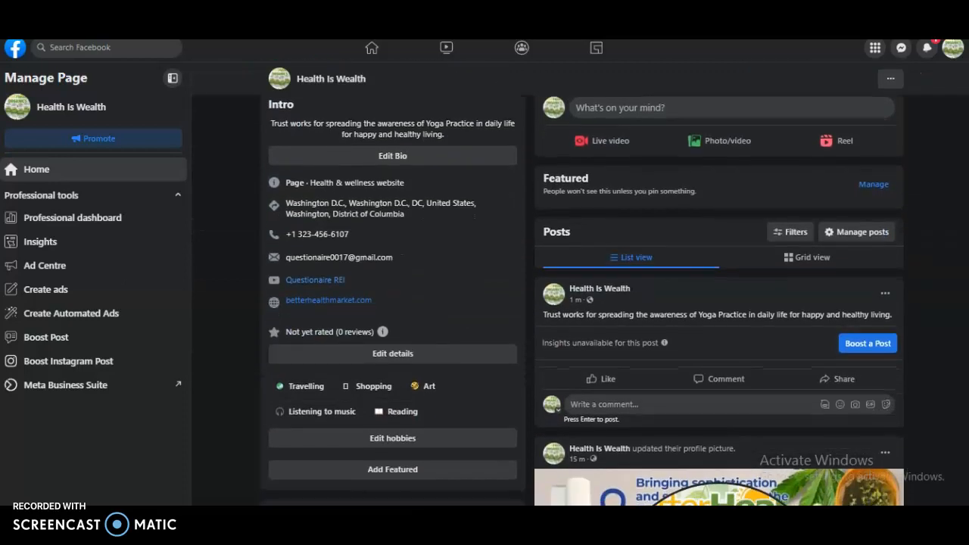
{"action": "scroll", "coordinate": [579, 283], "scroll_direction": "down", "scroll_amount": 3}
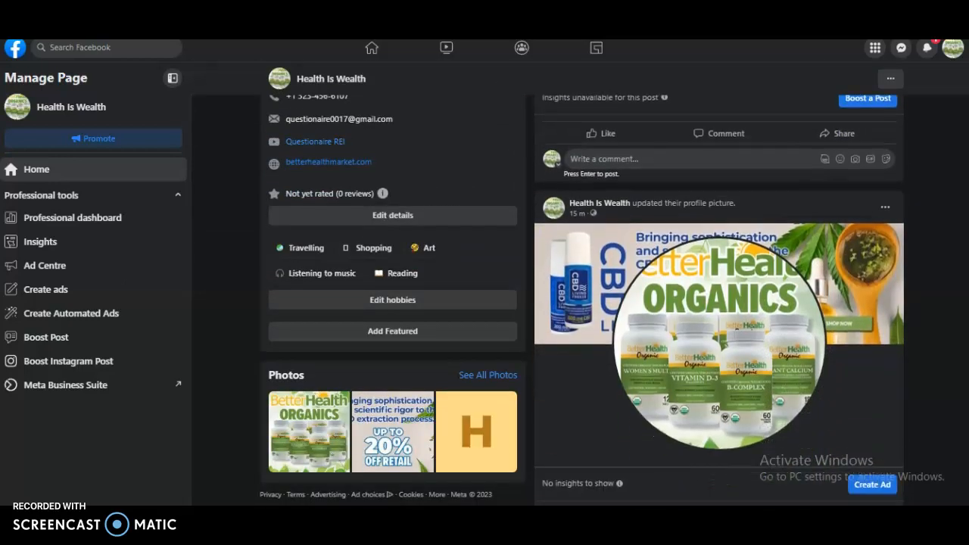
{"action": "scroll", "coordinate": [966, 208], "scroll_direction": "up", "scroll_amount": 6}
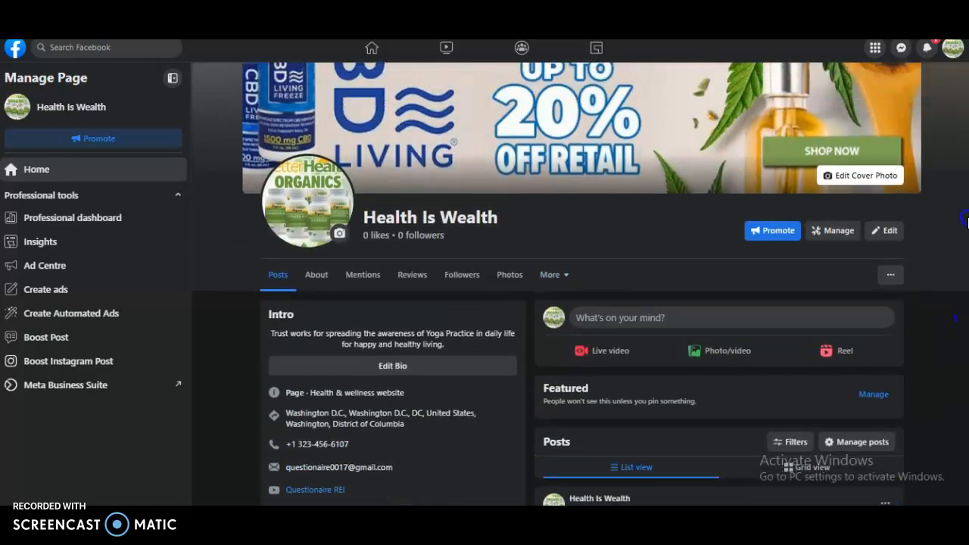
{"action": "scroll", "coordinate": [966, 209], "scroll_direction": "down", "scroll_amount": 3}
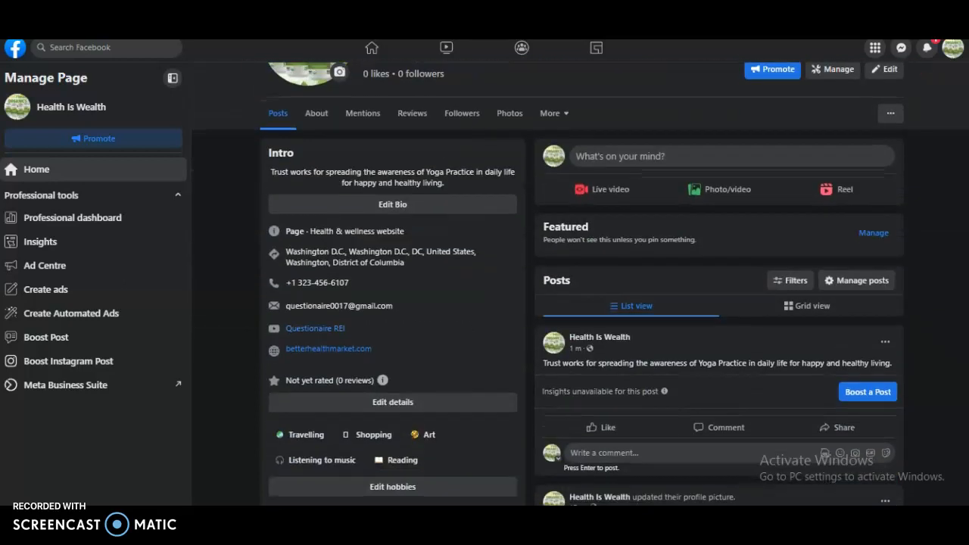
{"action": "scroll", "coordinate": [961, 119], "scroll_direction": "up", "scroll_amount": 4}
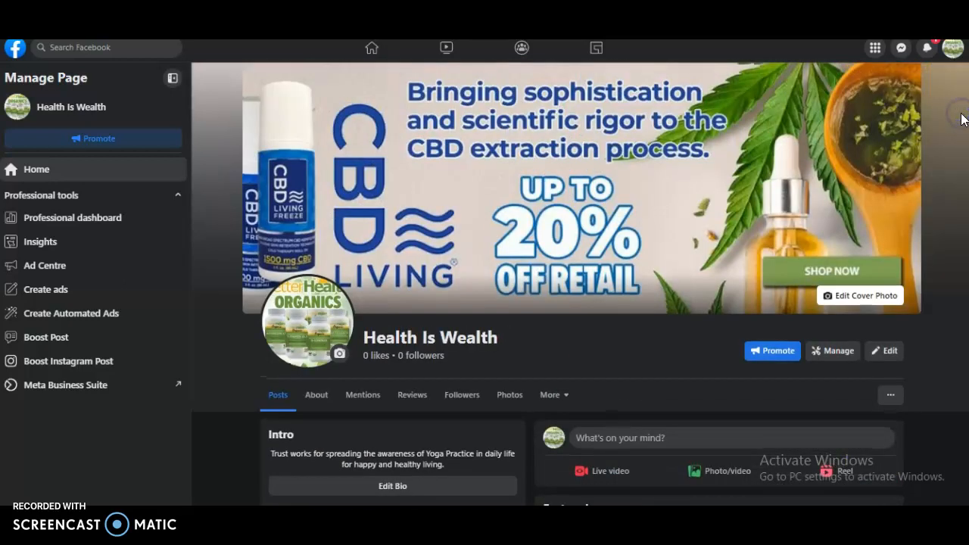